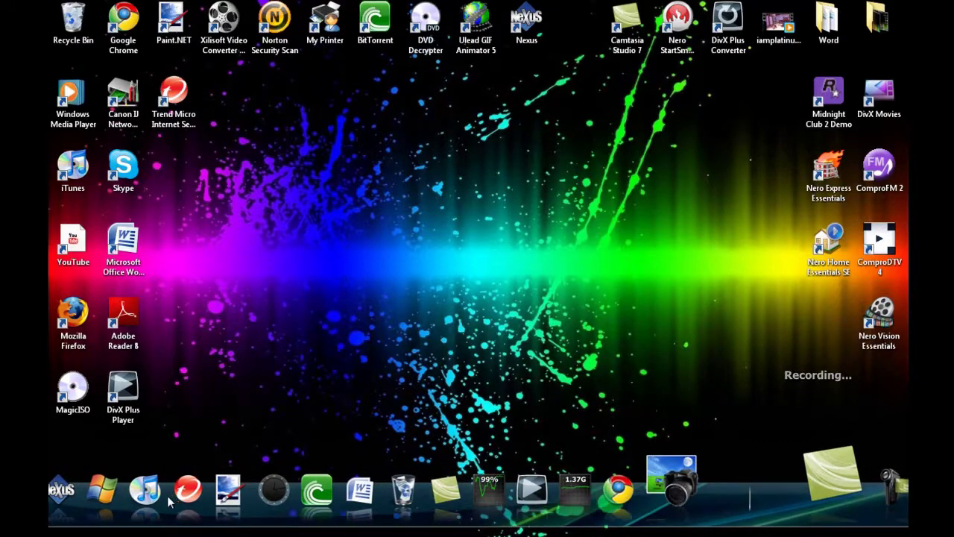
Step: Open the dock's preferences and show its position and behavior settings
{"action": "right_click", "coordinate": [140, 500]}
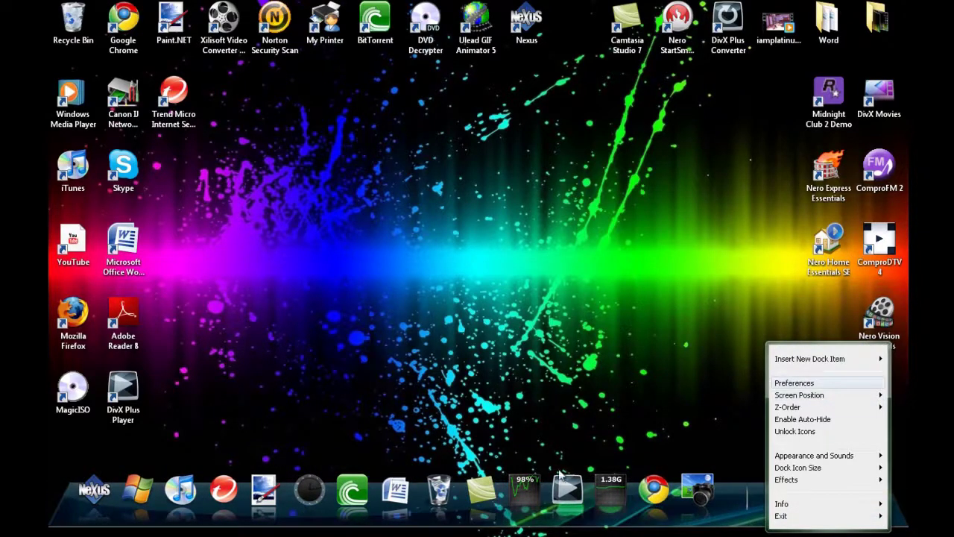
{"action": "left_click", "coordinate": [656, 485]}
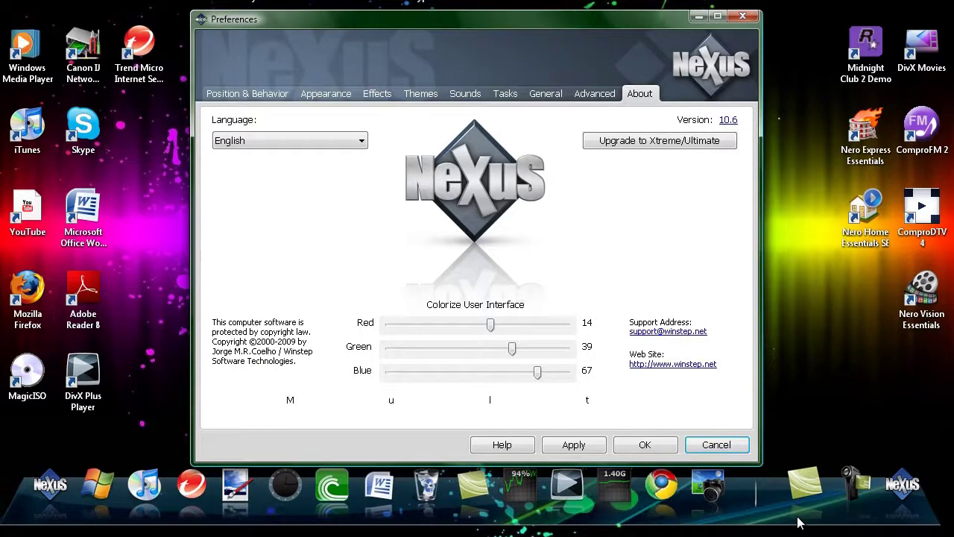
{"action": "key", "text": "ctrl+Tab"}
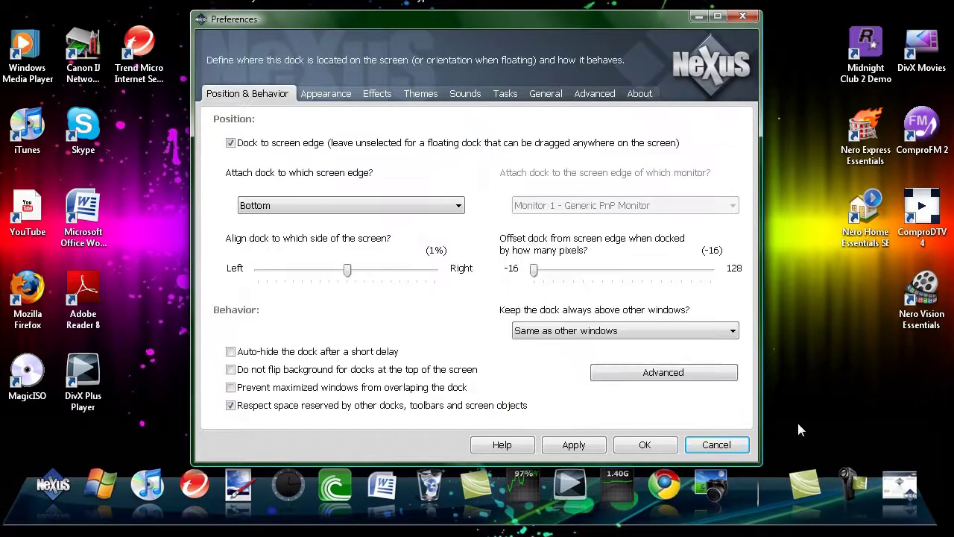
Step: Try a dock offset of 40 pixels from the screen edge, apply it, and return the offset to -16 pixels
{"action": "key", "text": "Right"}
{"action": "key", "text": "Right"}
{"action": "key", "text": "Right"}
{"action": "key", "text": "Right"}
{"action": "key", "text": "Right"}
{"action": "key", "text": "Right"}
{"action": "key", "text": "Right"}
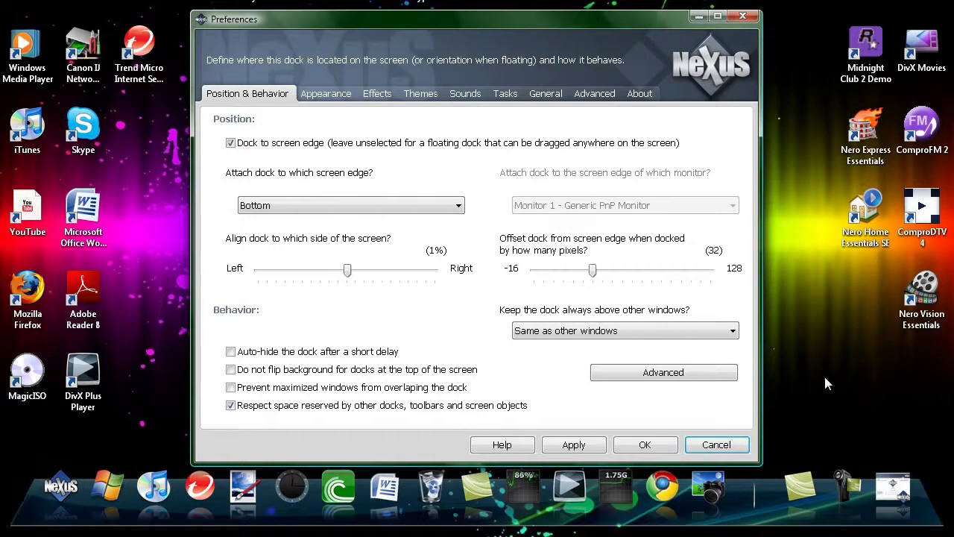
{"action": "key", "text": "alt+a"}
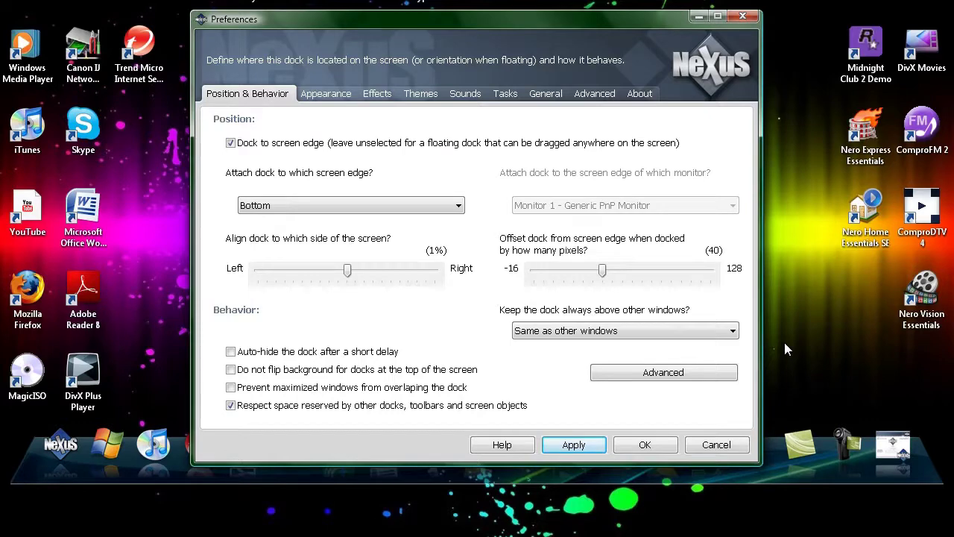
{"action": "left_click_drag", "start_coordinate": [602, 270], "coordinate": [533, 270]}
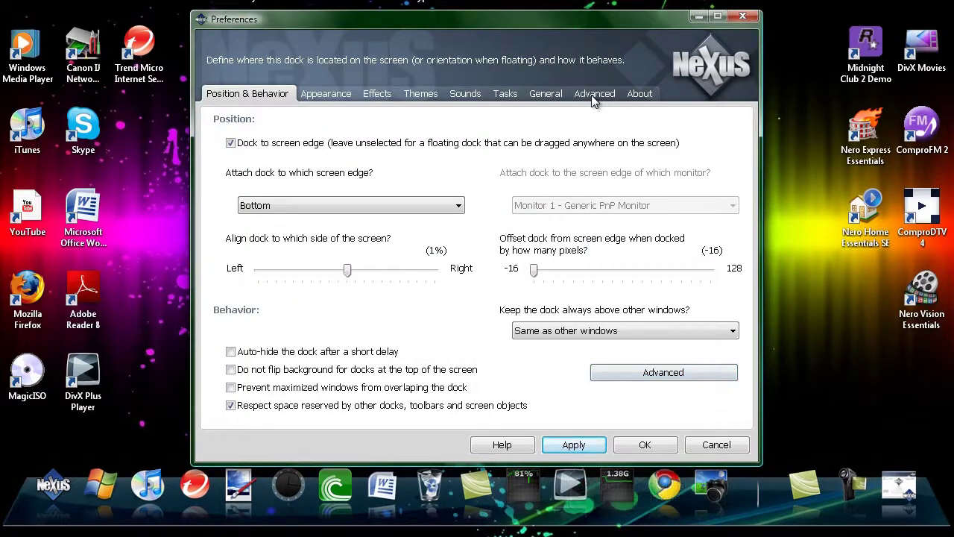
Step: Set the dock's mouse-over special effect to Rock and apply it
{"action": "key", "text": "ctrl+Tab"}
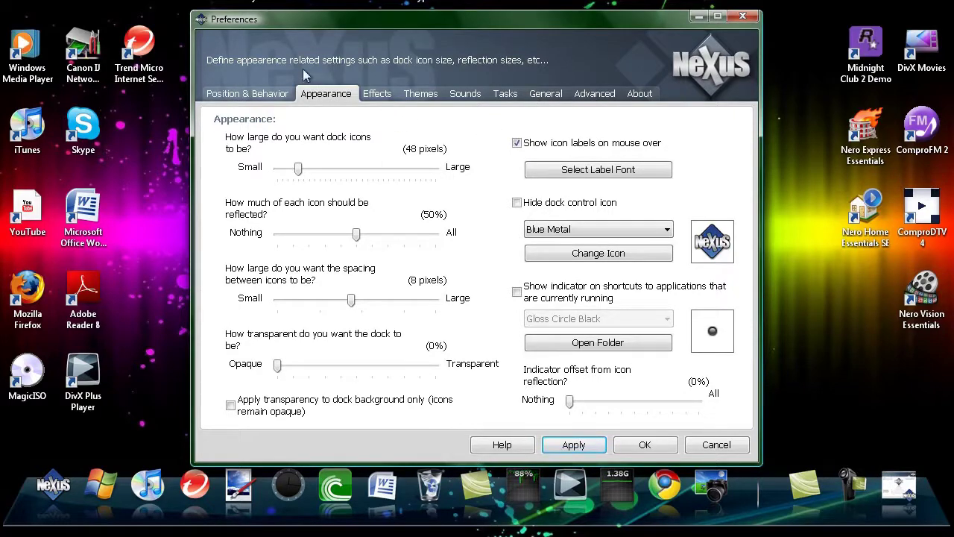
{"action": "key", "text": "ctrl+Tab"}
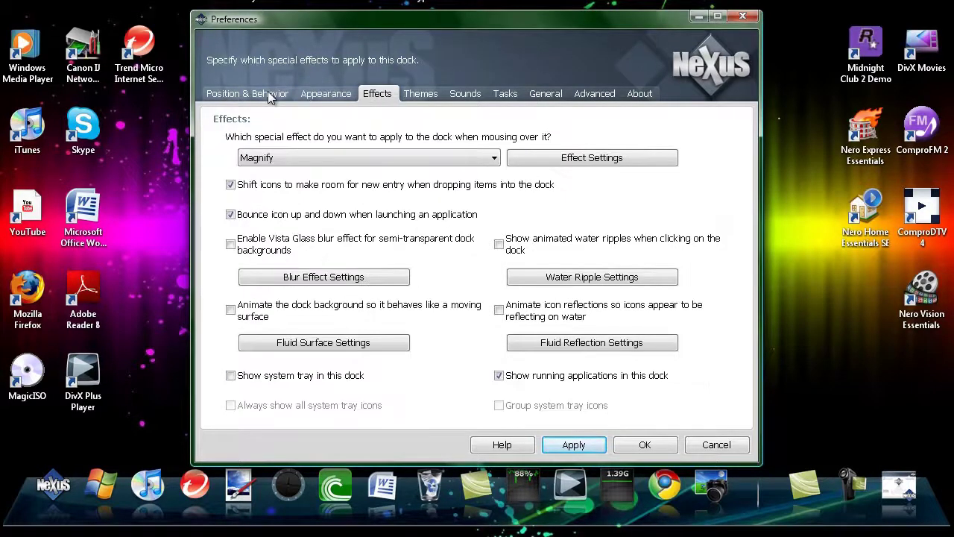
{"action": "left_click", "coordinate": [336, 159]}
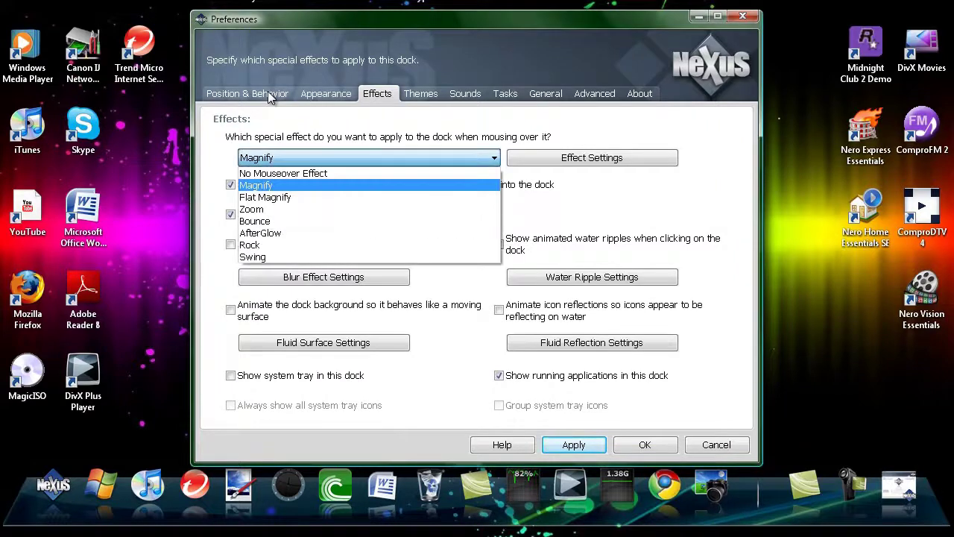
{"action": "key", "text": "r"}
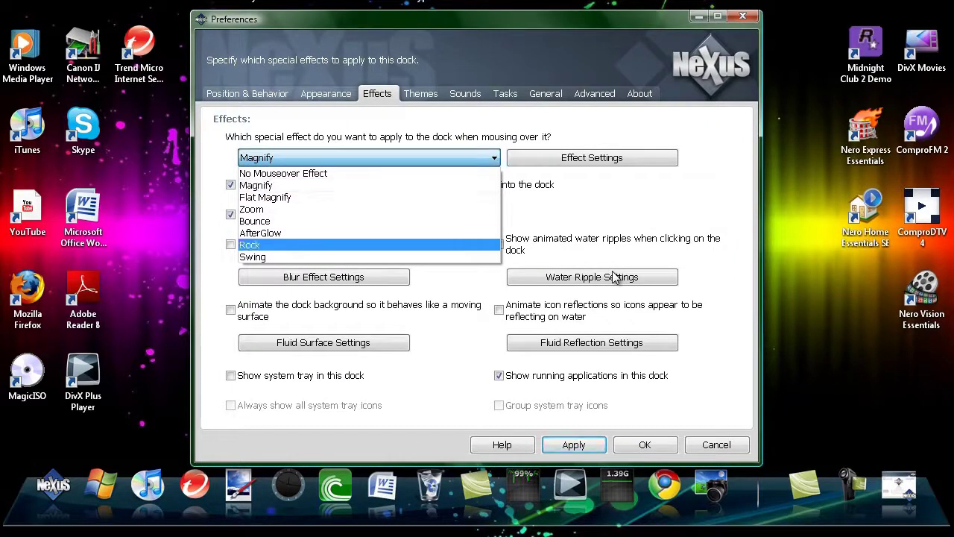
{"action": "key", "text": "Down"}
{"action": "key", "text": "Up"}
{"action": "key", "text": "Return"}
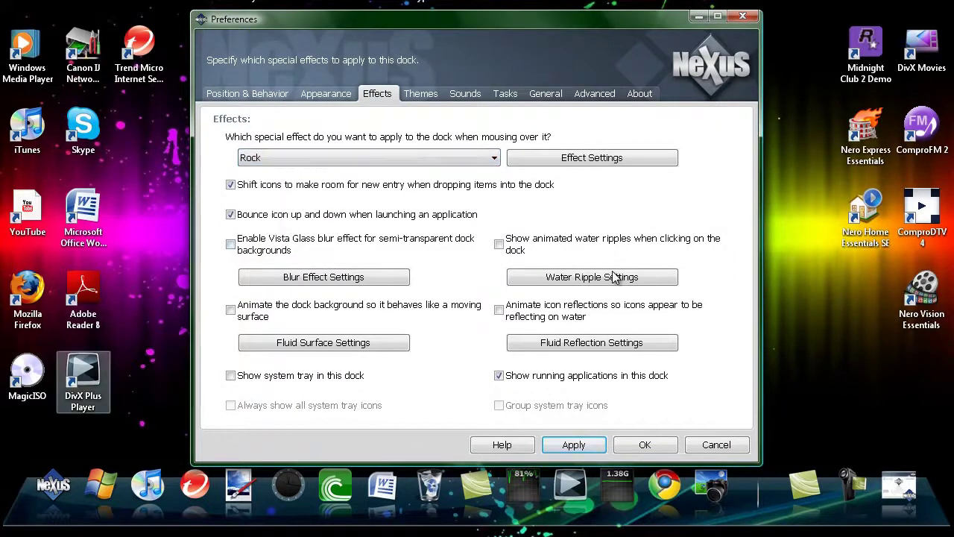
{"action": "left_click", "coordinate": [573, 446]}
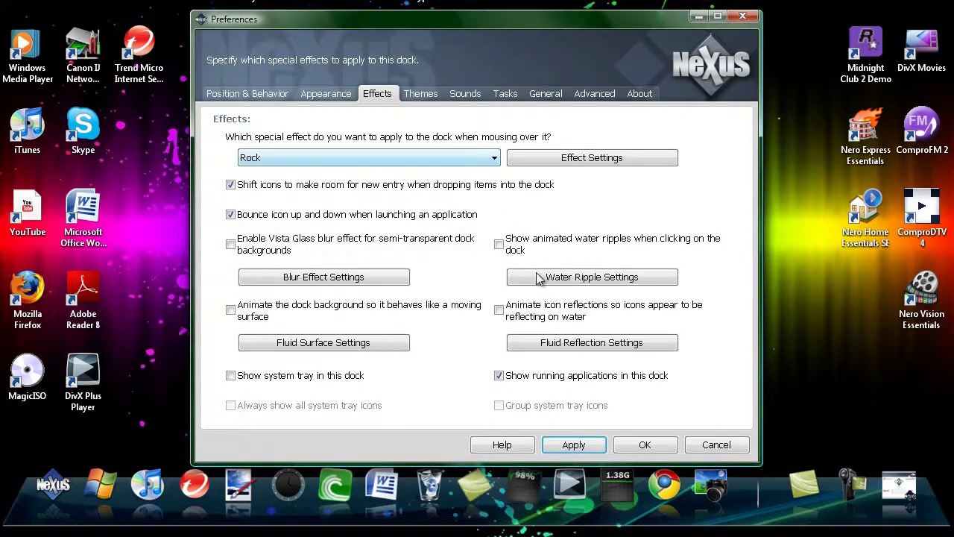
Step: Set the dock's mouse-over special effect back to Magnify
{"action": "key", "text": "alt+Down"}
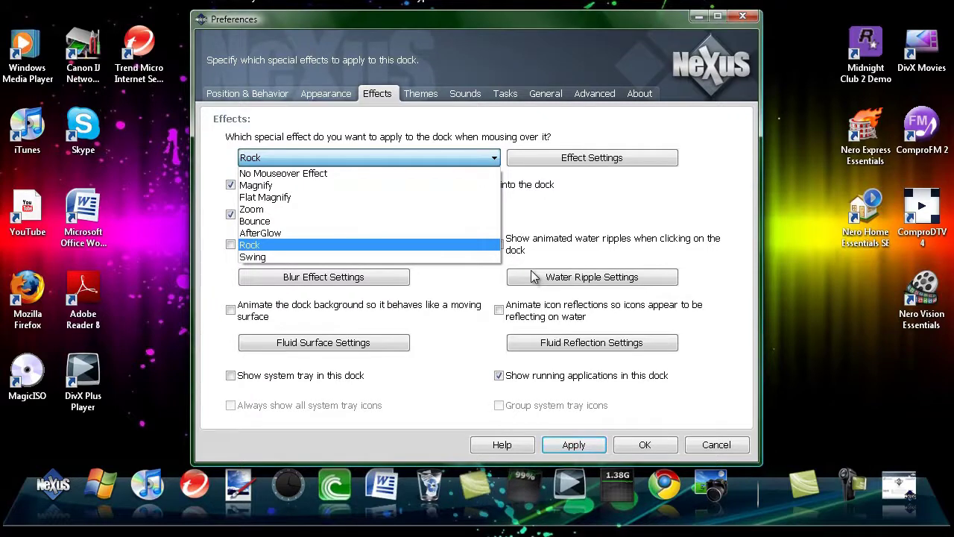
{"action": "key", "text": "Up"}
{"action": "key", "text": "Up"}
{"action": "key", "text": "Up"}
{"action": "key", "text": "Up"}
{"action": "key", "text": "Up"}
{"action": "key", "text": "Return"}
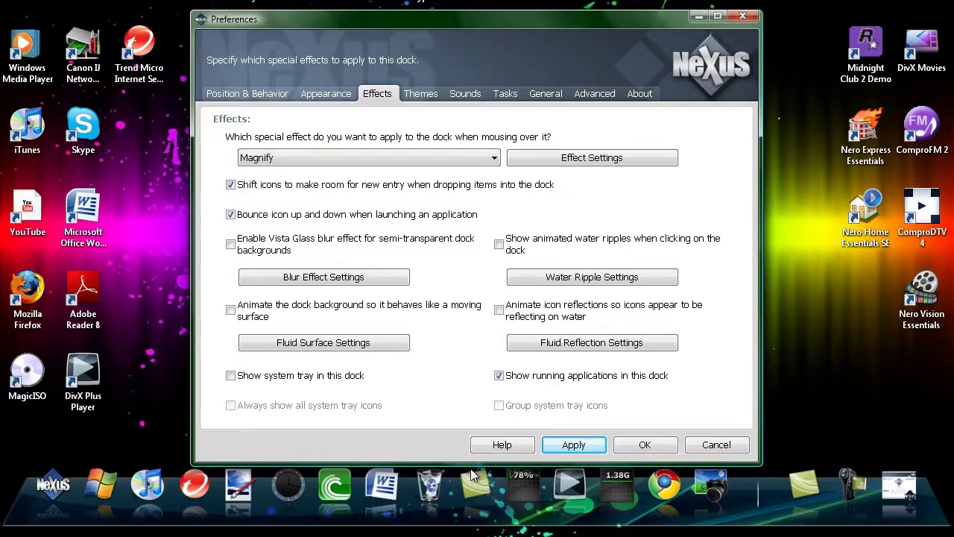
Step: Preview several dock themes, including K-TEK4D4, both SDVZ4 entries, SDVZ3 and SDVZ2
{"action": "key", "text": "ctrl+Tab"}
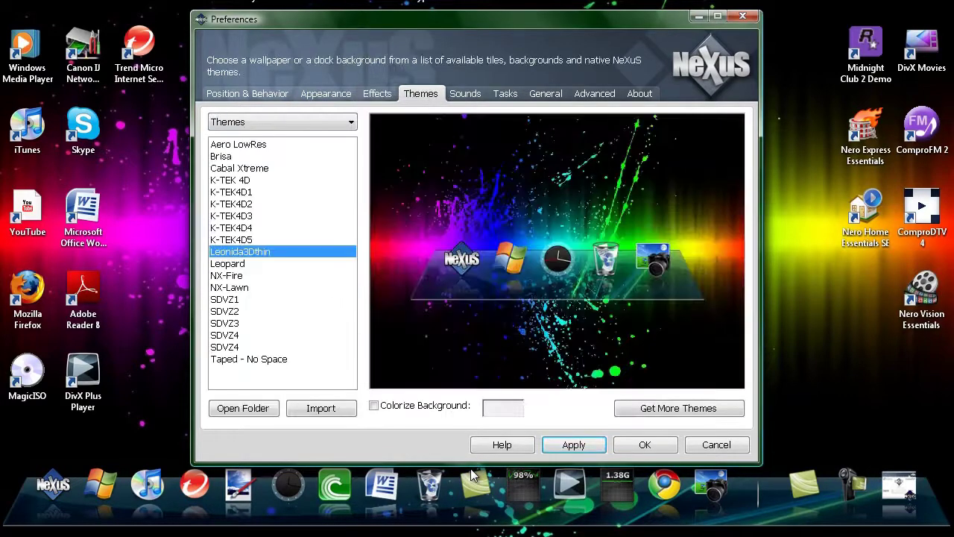
{"action": "key", "text": "Up"}
{"action": "key", "text": "Up"}
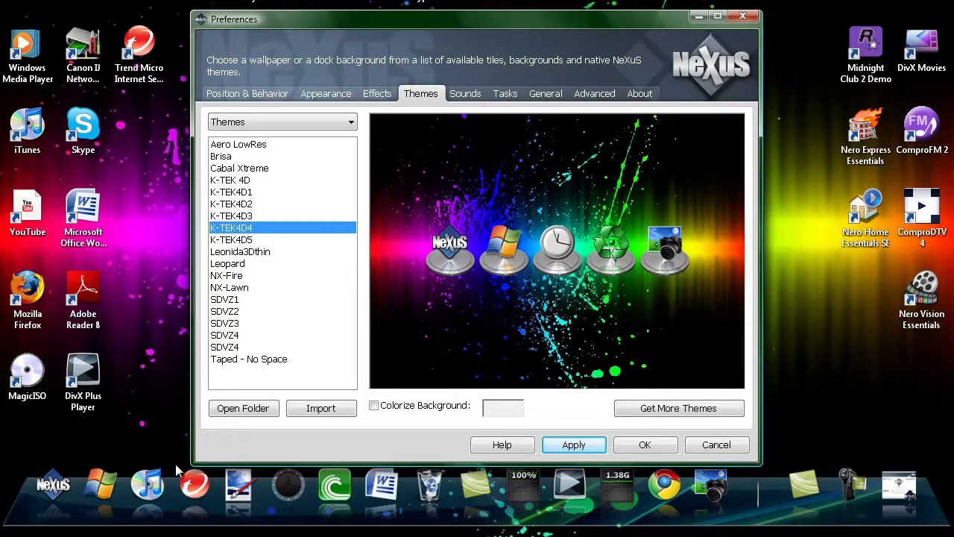
{"action": "key", "text": "Down"}
{"action": "key", "text": "Down"}
{"action": "key", "text": "Down"}
{"action": "key", "text": "Down"}
{"action": "key", "text": "Down"}
{"action": "key", "text": "Down"}
{"action": "key", "text": "Down"}
{"action": "key", "text": "Down"}
{"action": "key", "text": "Down"}
{"action": "key", "text": "Down"}
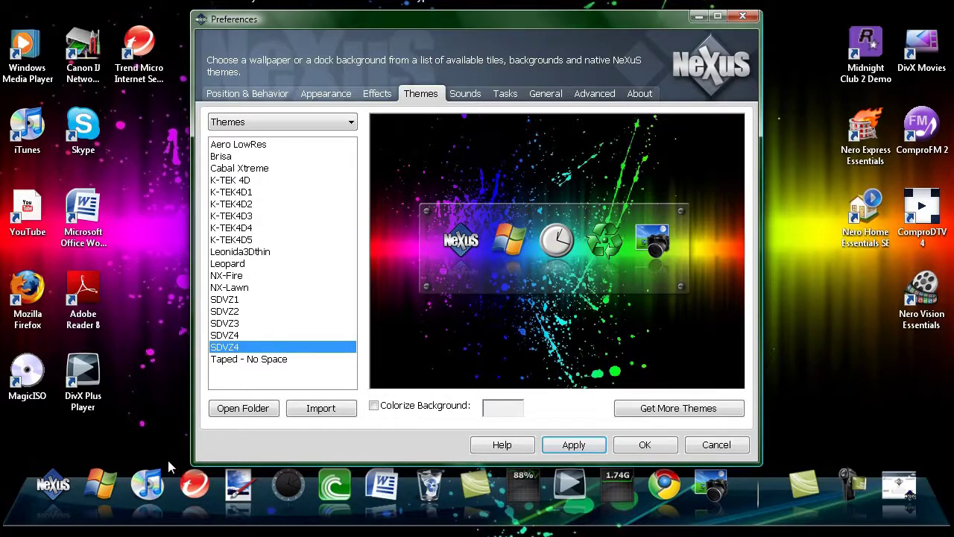
{"action": "key", "text": "Up"}
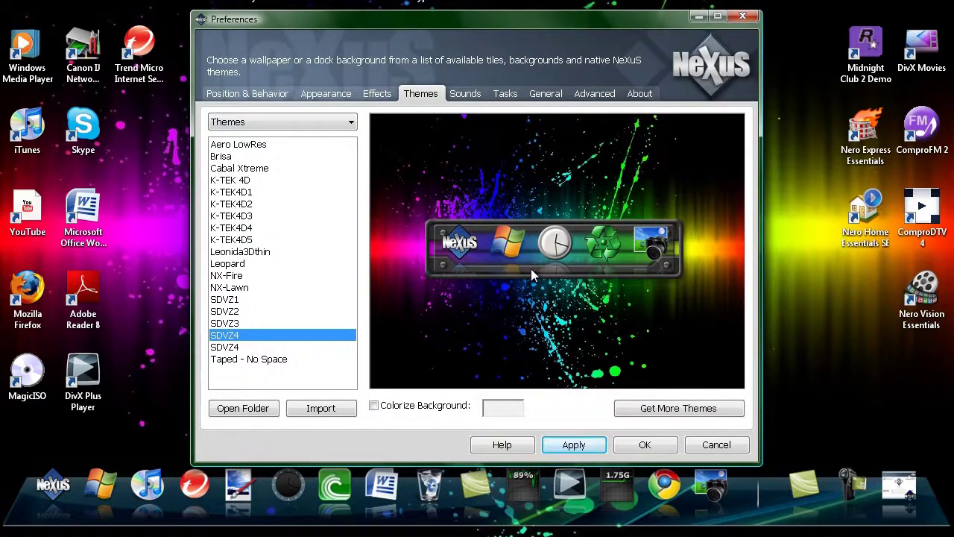
{"action": "key", "text": "Up"}
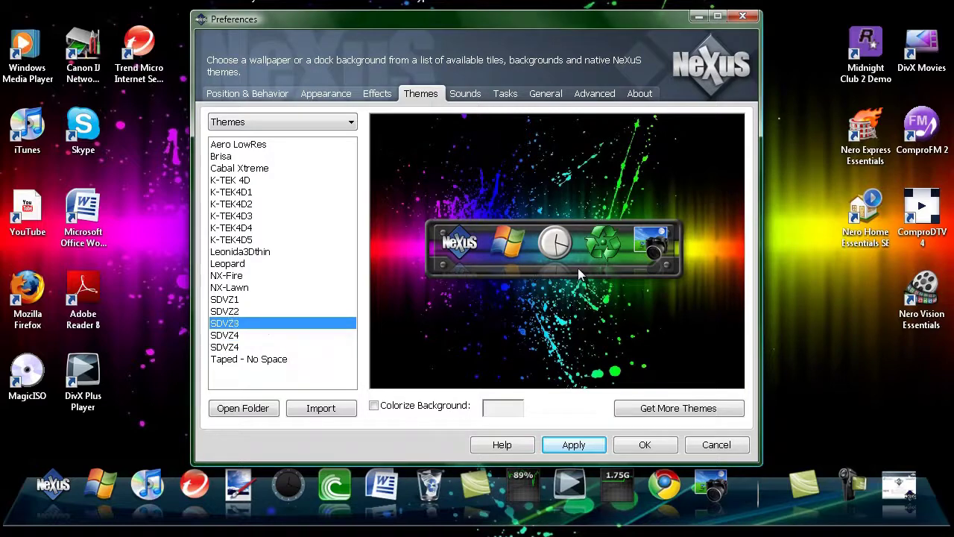
{"action": "key", "text": "Up"}
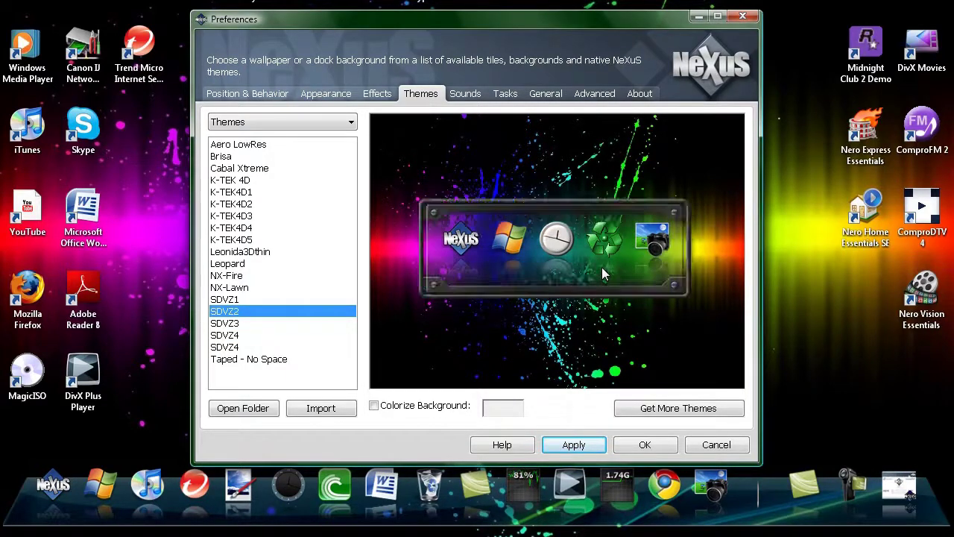
Step: Select and apply the Leonida3Dthin theme, keeping the current Windows color scheme and suppressing further messages about it
{"action": "key", "text": "Up"}
{"action": "key", "text": "Up"}
{"action": "key", "text": "Up"}
{"action": "key", "text": "Up"}
{"action": "key", "text": "Up"}
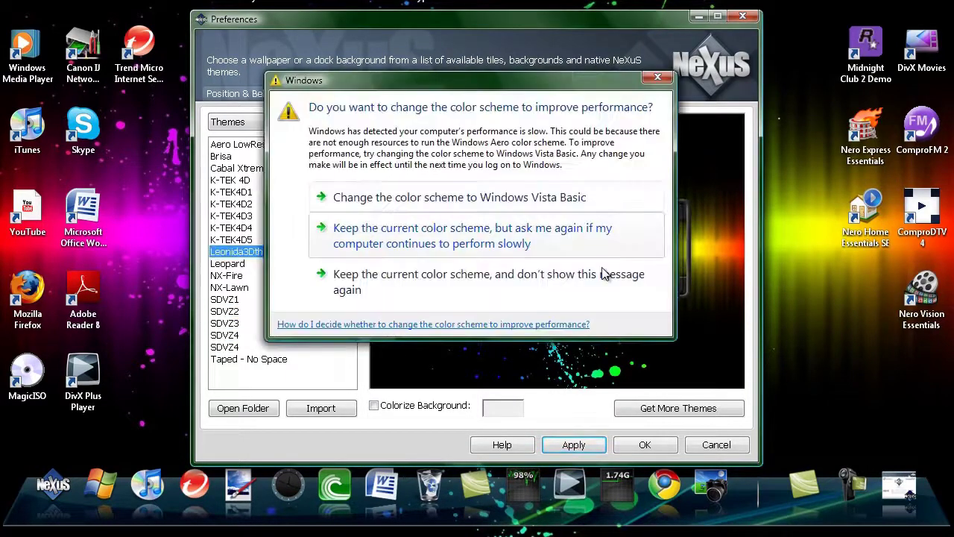
{"action": "left_click", "coordinate": [606, 274]}
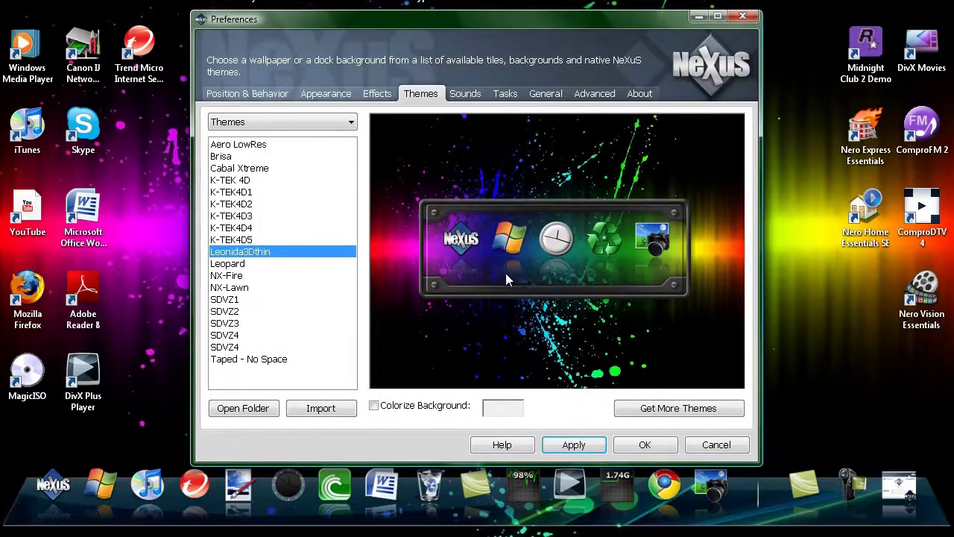
{"action": "left_click", "coordinate": [584, 446]}
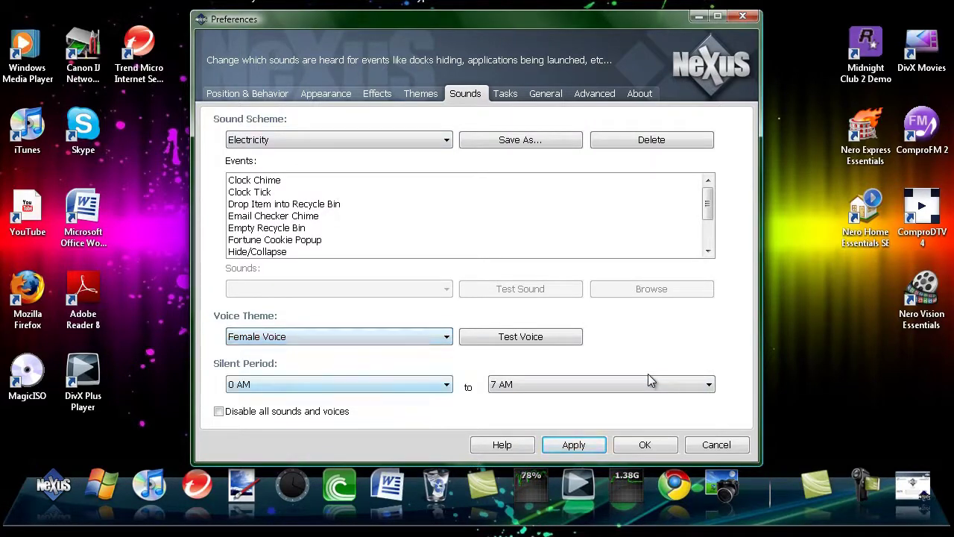
Step: Check which sound schemes are available for the dock, keeping Electricity selected
{"action": "left_click", "coordinate": [339, 140]}
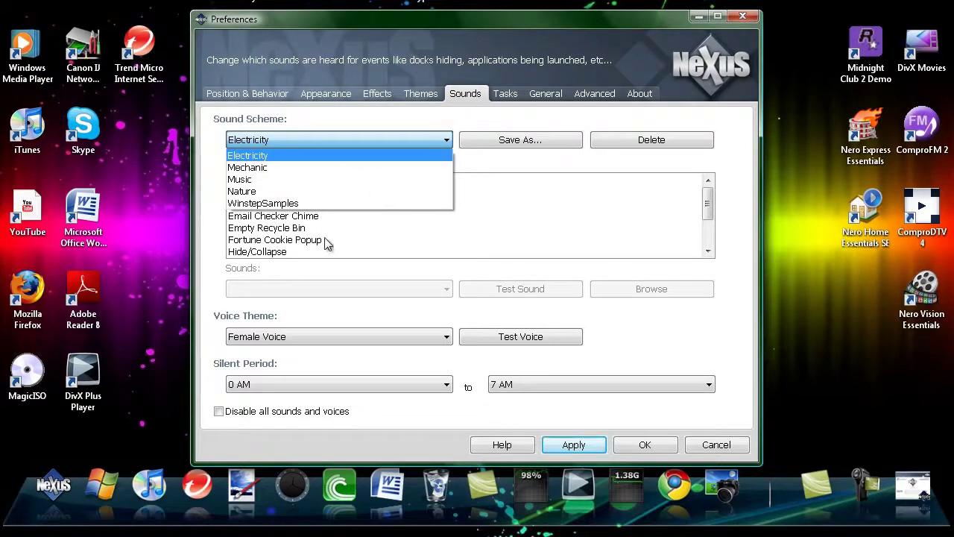
{"action": "left_click", "coordinate": [298, 277]}
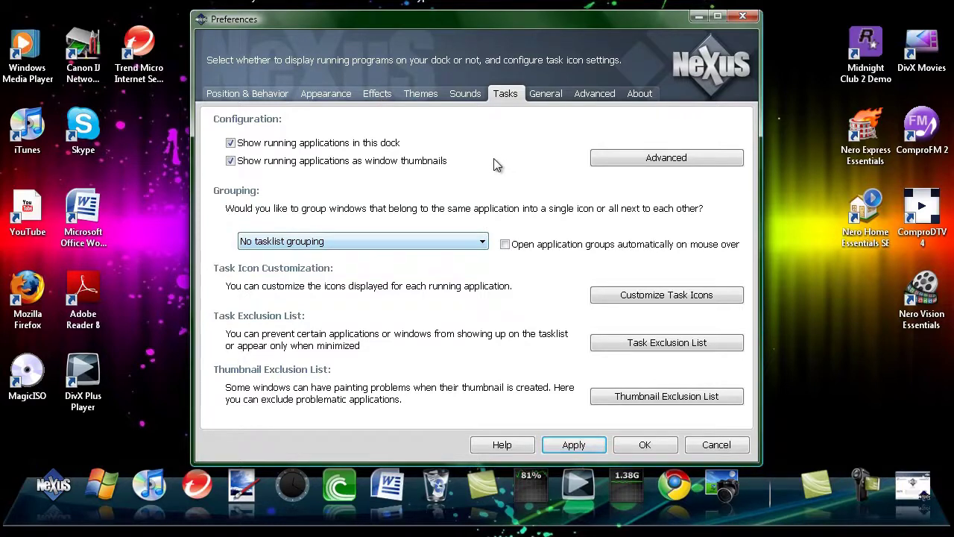
Step: Set the dock's task grouping to group similar windows into a single icon
{"action": "key", "text": "alt+Down"}
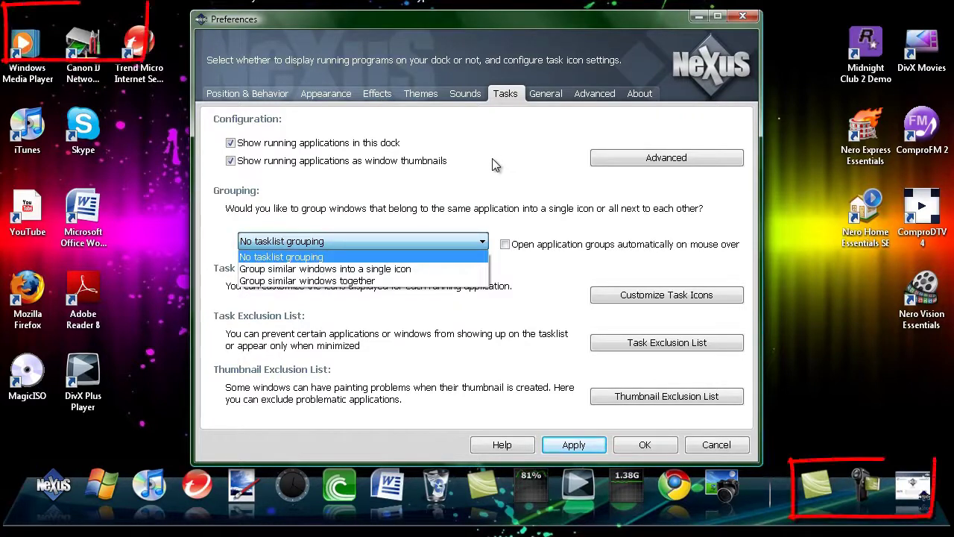
{"action": "key", "text": "Down"}
{"action": "key", "text": "Return"}
{"action": "left_click", "coordinate": [259, 240]}
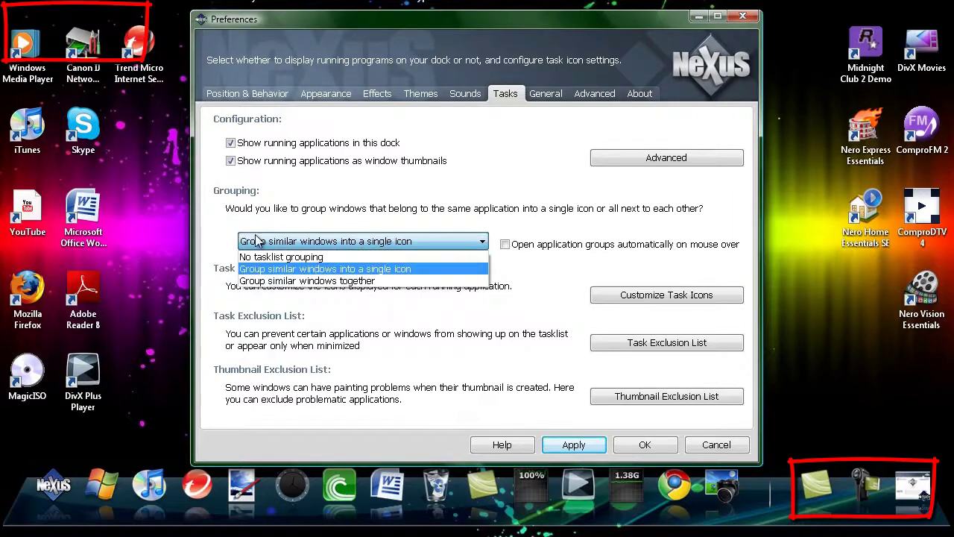
{"action": "key", "text": "Escape"}
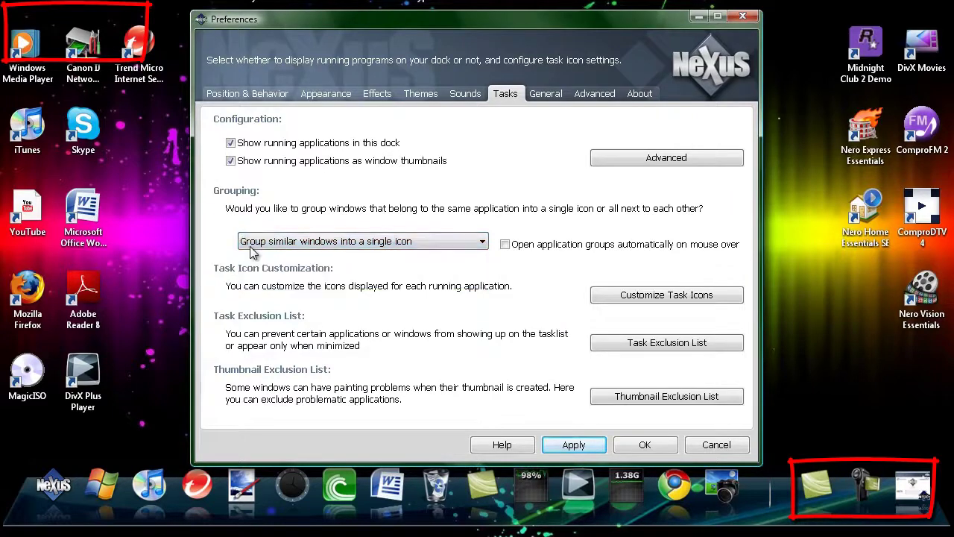
Step: Review the general and advanced dock settings, then apply the preferences and close them
{"action": "key", "text": "ctrl+Tab"}
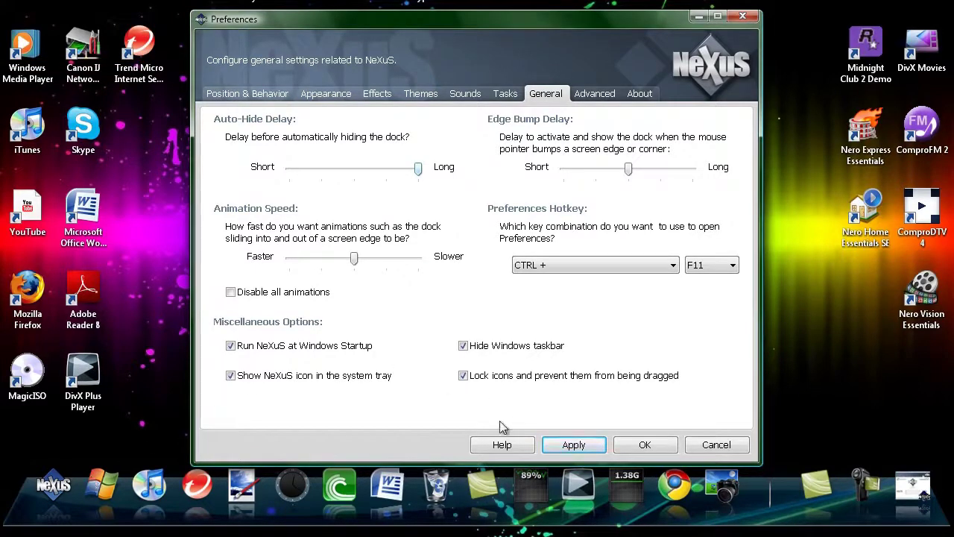
{"action": "left_click", "coordinate": [581, 445]}
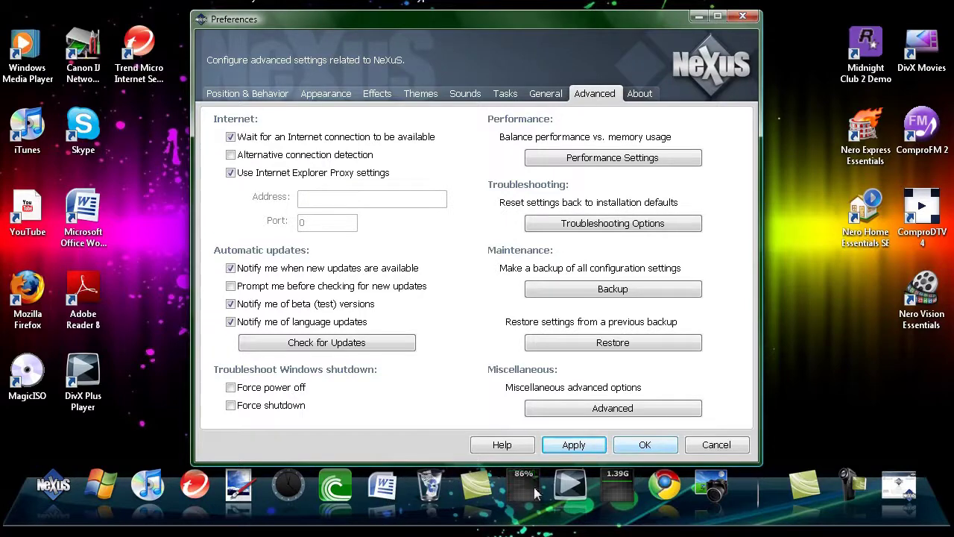
{"action": "left_click", "coordinate": [645, 444]}
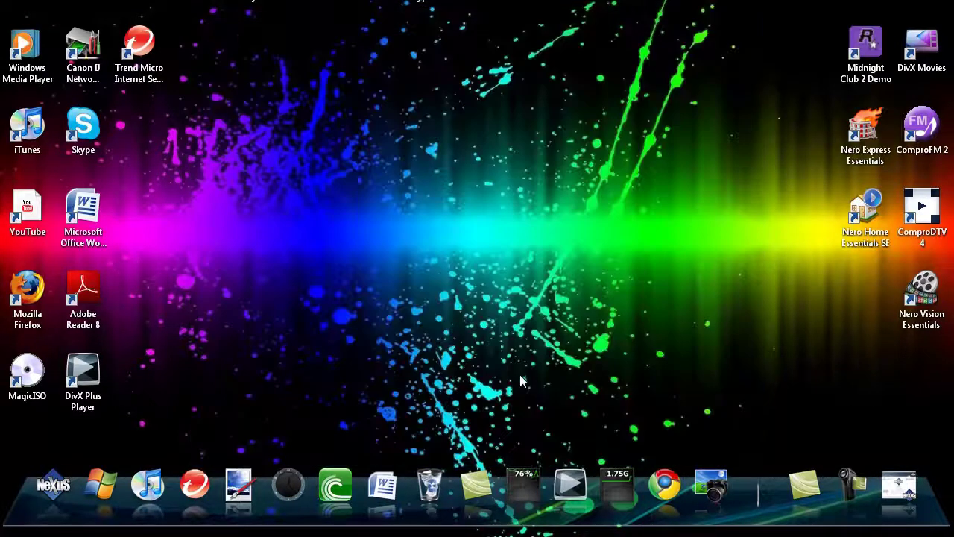